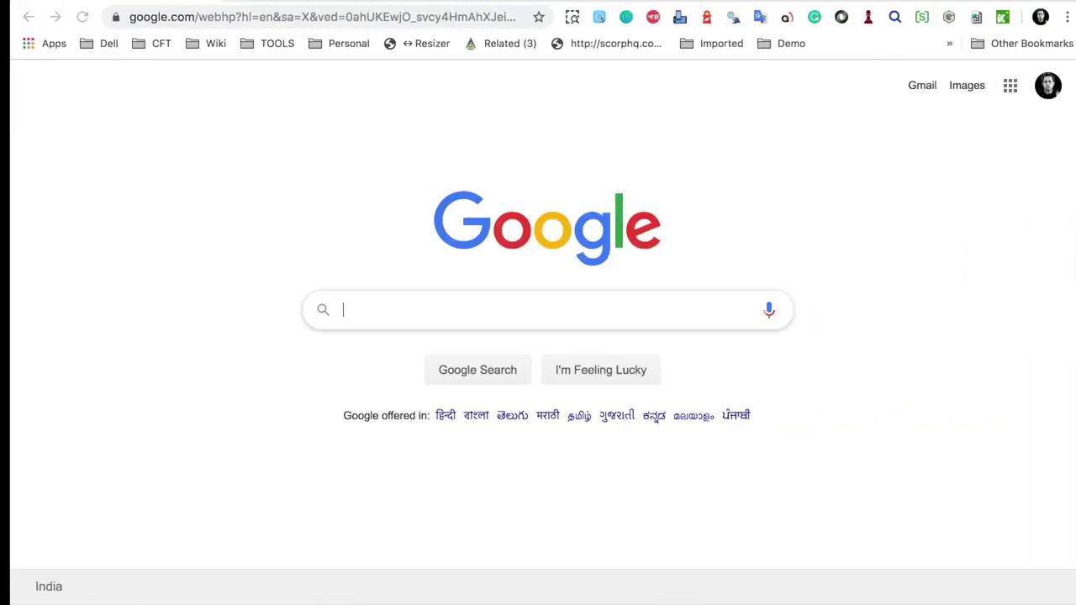
- Search Google for 'kubernetes playground' and open the Katacoda Kubernetes Playground result
{"action": "type", "text": "kubern"}
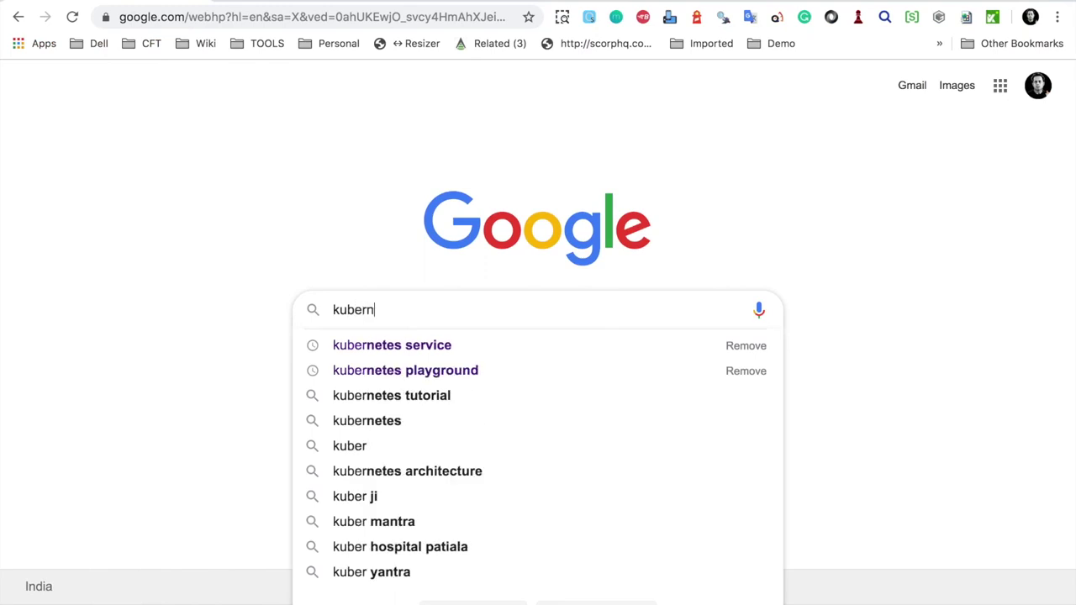
{"action": "type", "text": "e"}
{"action": "key", "text": "Down"}
{"action": "key", "text": "Down"}
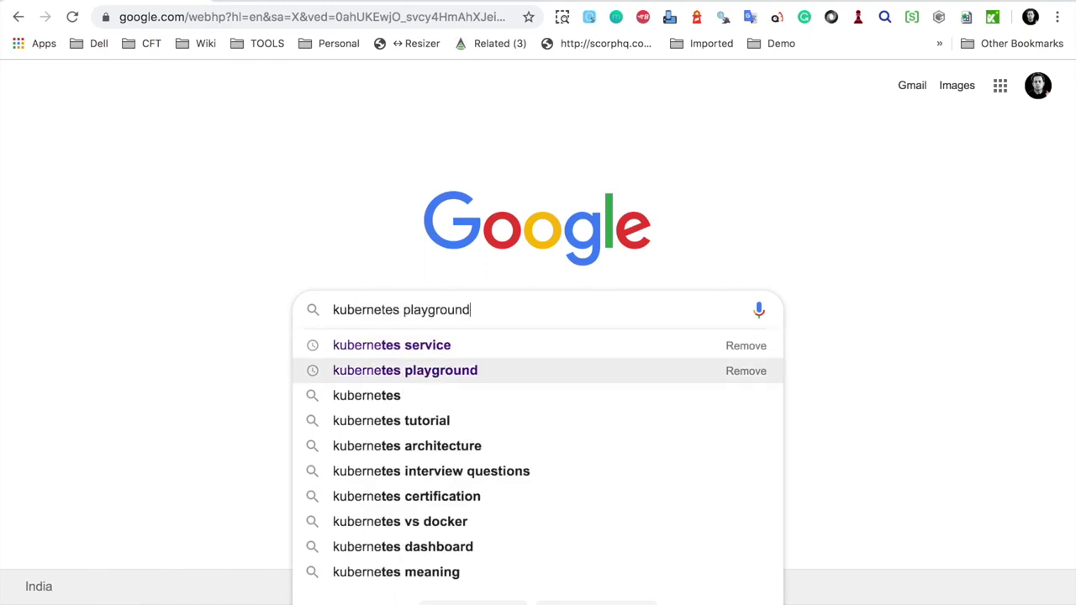
{"action": "key", "text": "Return"}
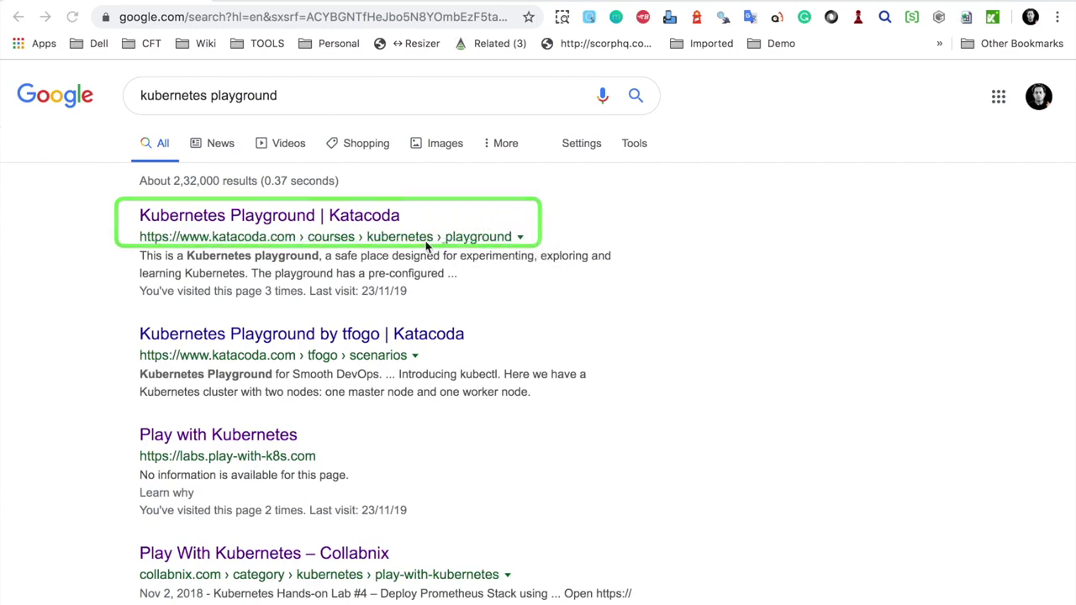
{"action": "left_click", "coordinate": [328, 230]}
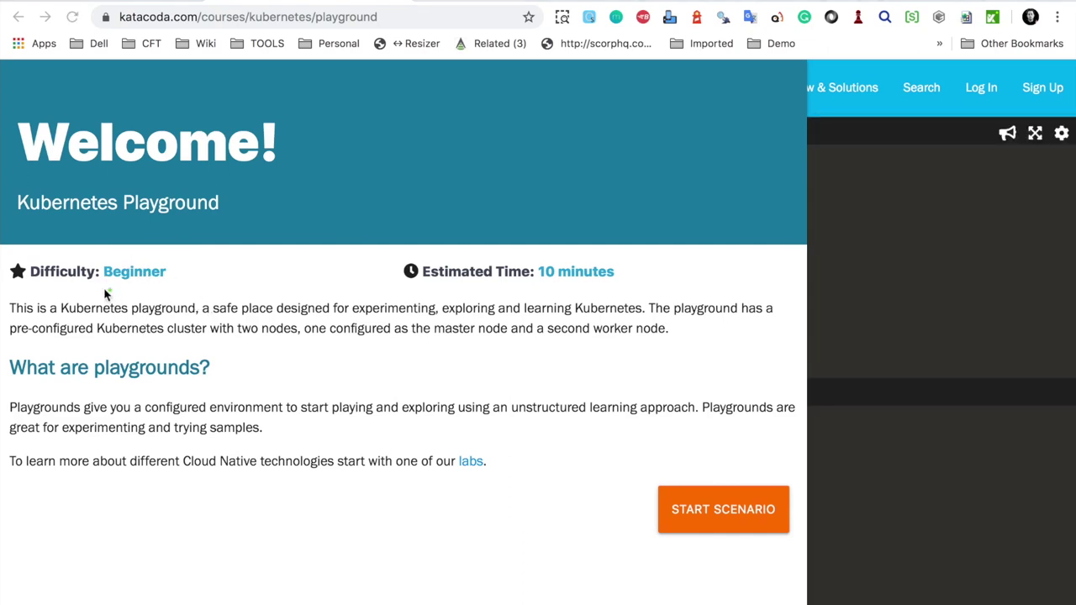
{"action": "left_click_drag", "start_coordinate": [10, 252], "coordinate": [229, 301]}
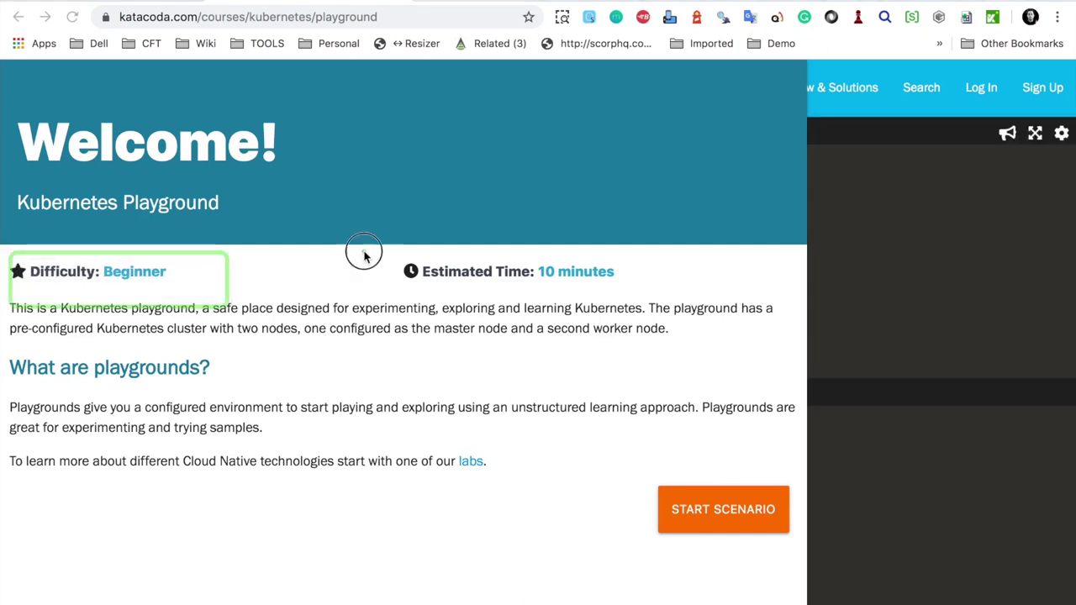
{"action": "left_click_drag", "start_coordinate": [363, 251], "coordinate": [627, 294]}
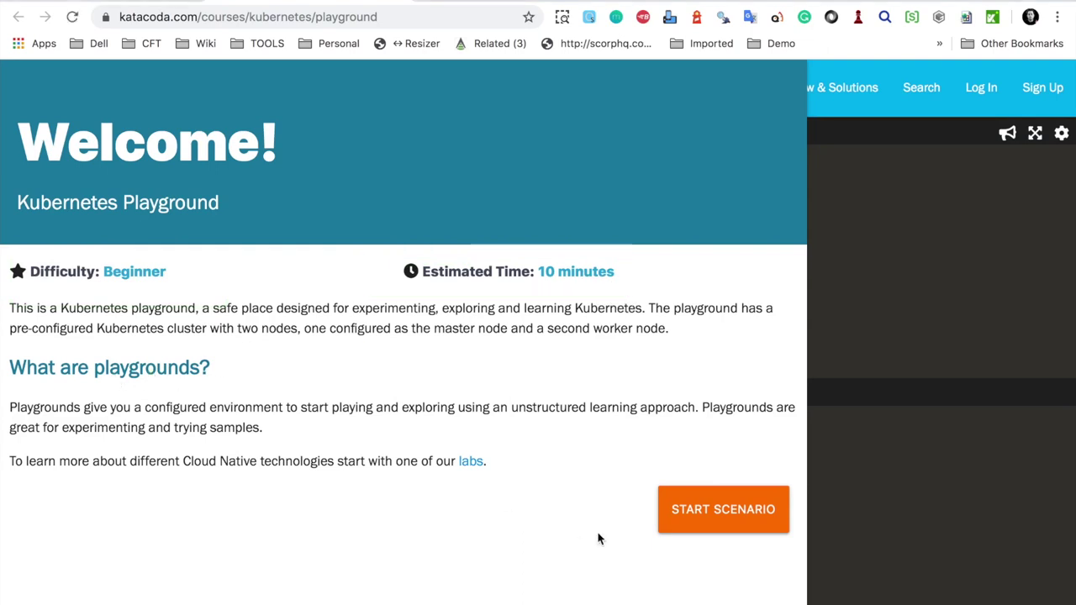
{"action": "left_click", "coordinate": [702, 526]}
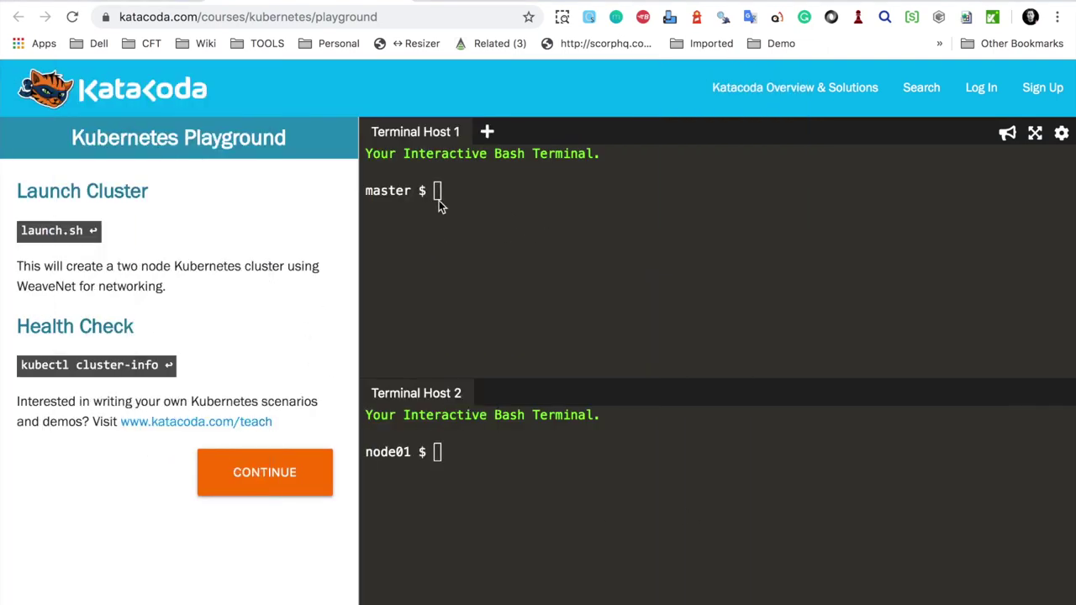
- Run launch.sh and kubectl cluster-info in Katacoda, then continue to finish the scenario
{"action": "left_click_drag", "start_coordinate": [368, 172], "coordinate": [458, 244]}
{"action": "left_click_drag", "start_coordinate": [516, 278], "coordinate": [894, 355]}
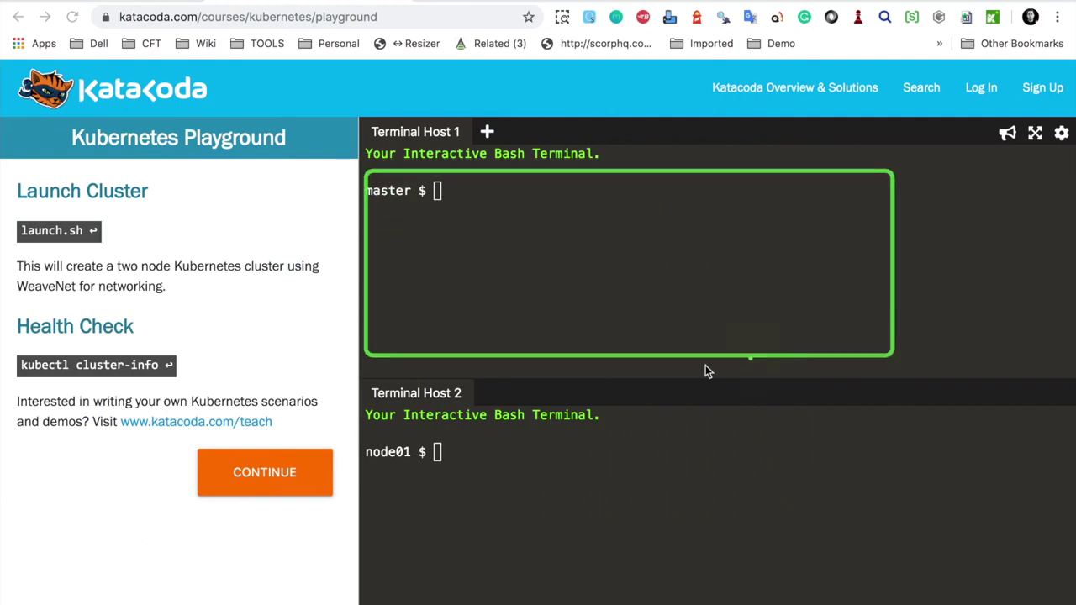
{"action": "left_click_drag", "start_coordinate": [380, 427], "coordinate": [677, 553]}
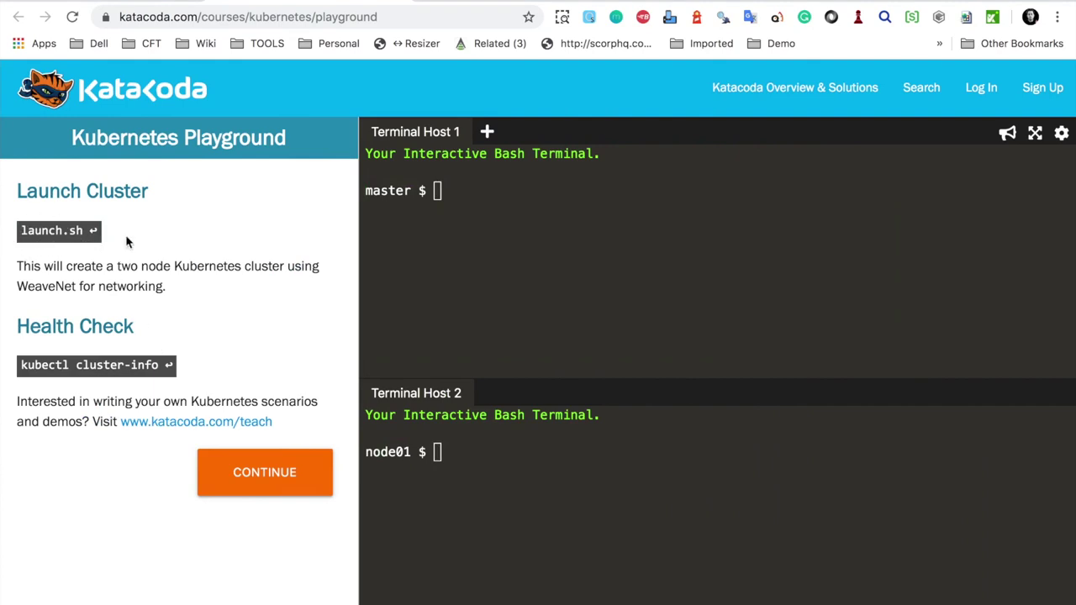
{"action": "left_click", "coordinate": [46, 238]}
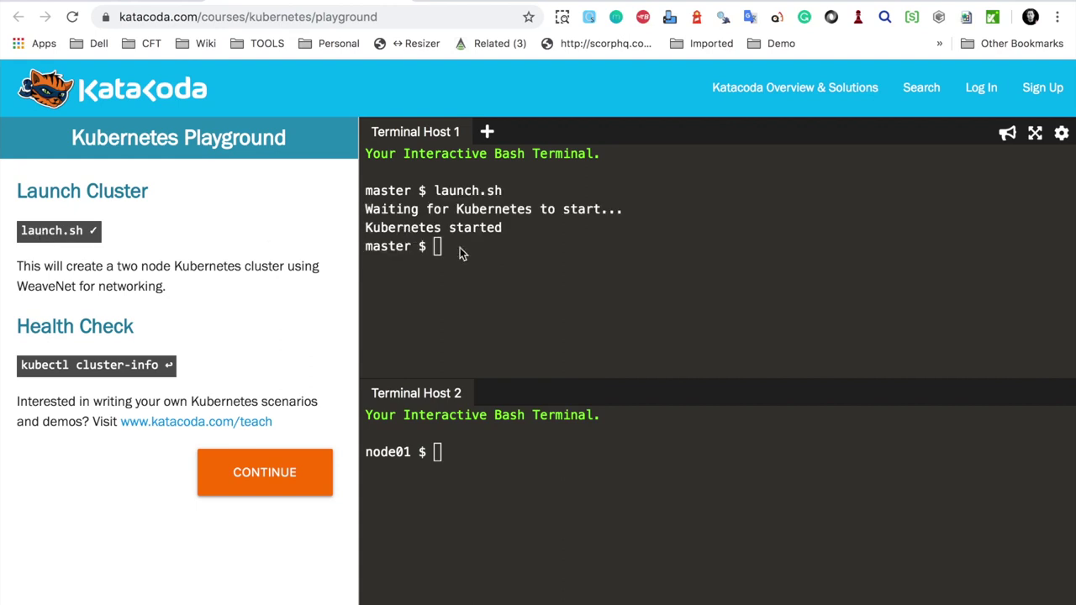
{"action": "left_click", "coordinate": [97, 367]}
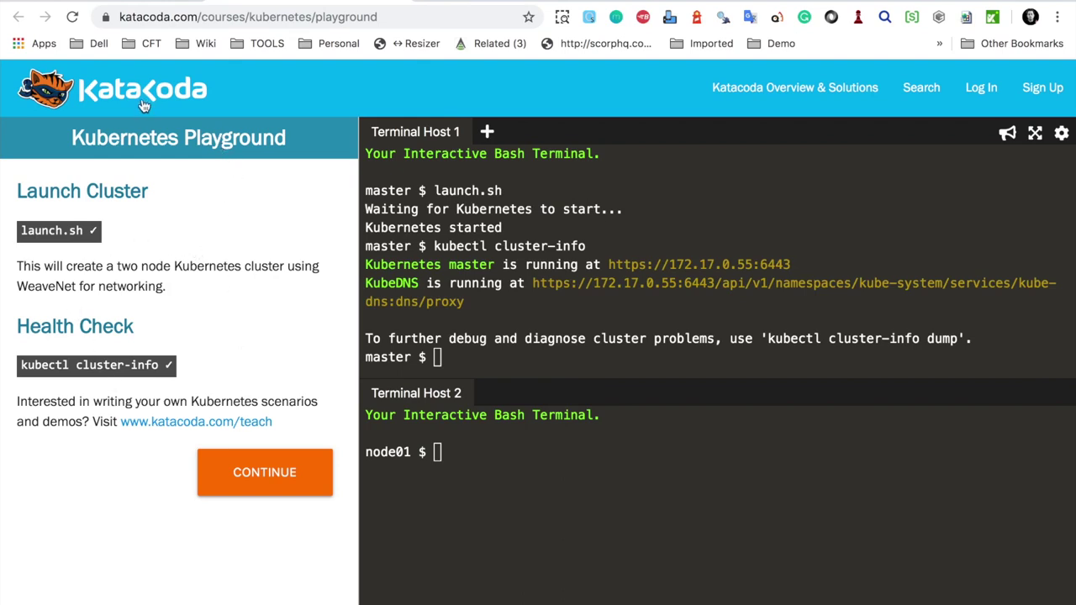
{"action": "left_click", "coordinate": [257, 473]}
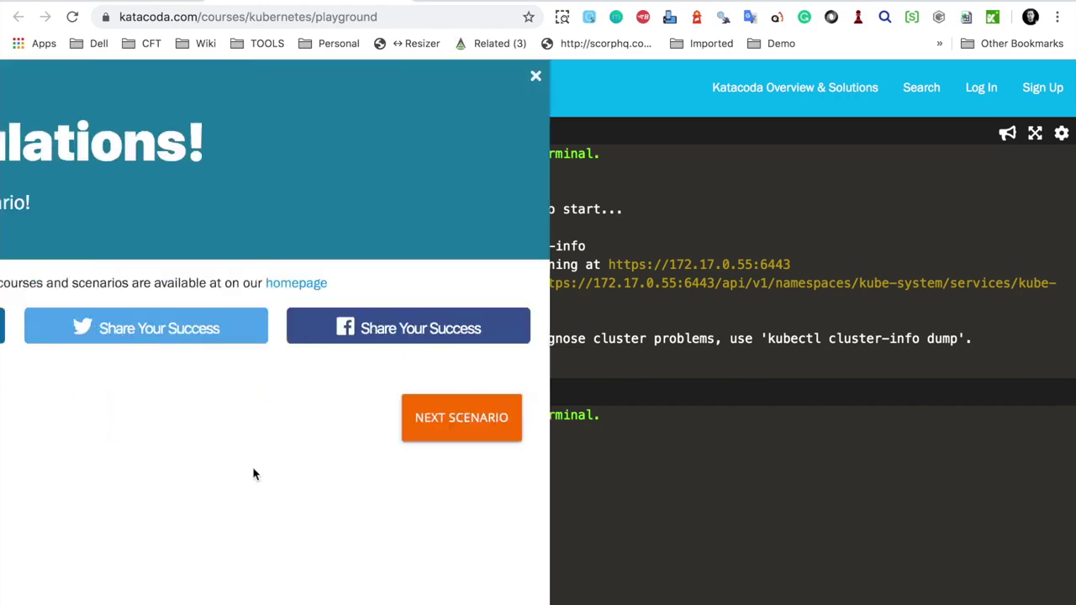
- Browse the Katacoda Kubernetes course scenario cards, then go back to Google results
{"action": "left_click", "coordinate": [689, 431]}
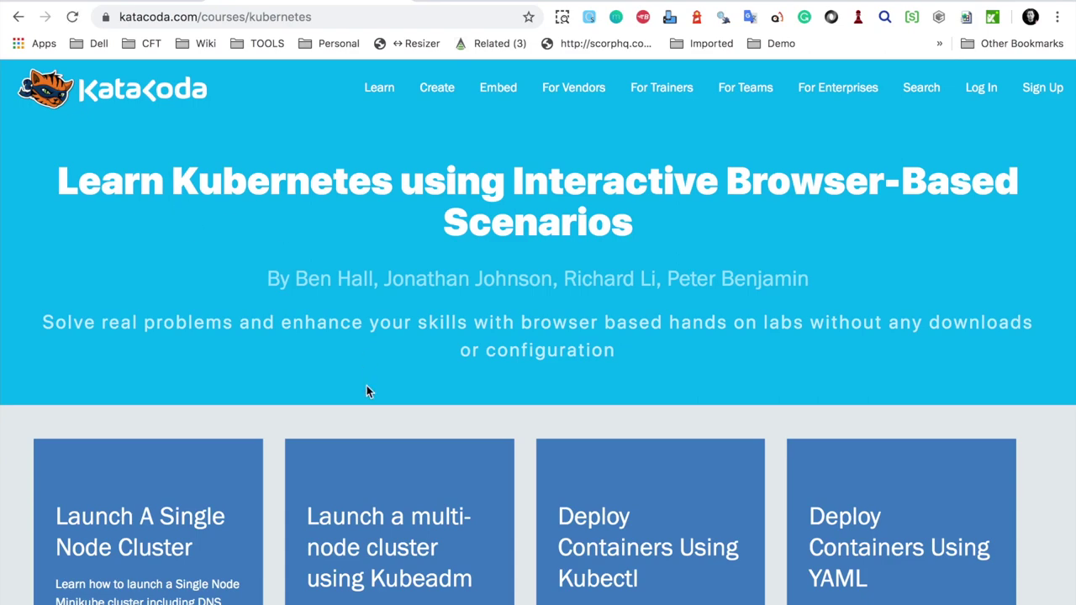
{"action": "scroll", "coordinate": [367, 385], "scroll_direction": "down", "scroll_amount": 3}
{"action": "scroll", "coordinate": [367, 385], "scroll_direction": "down", "scroll_amount": 1}
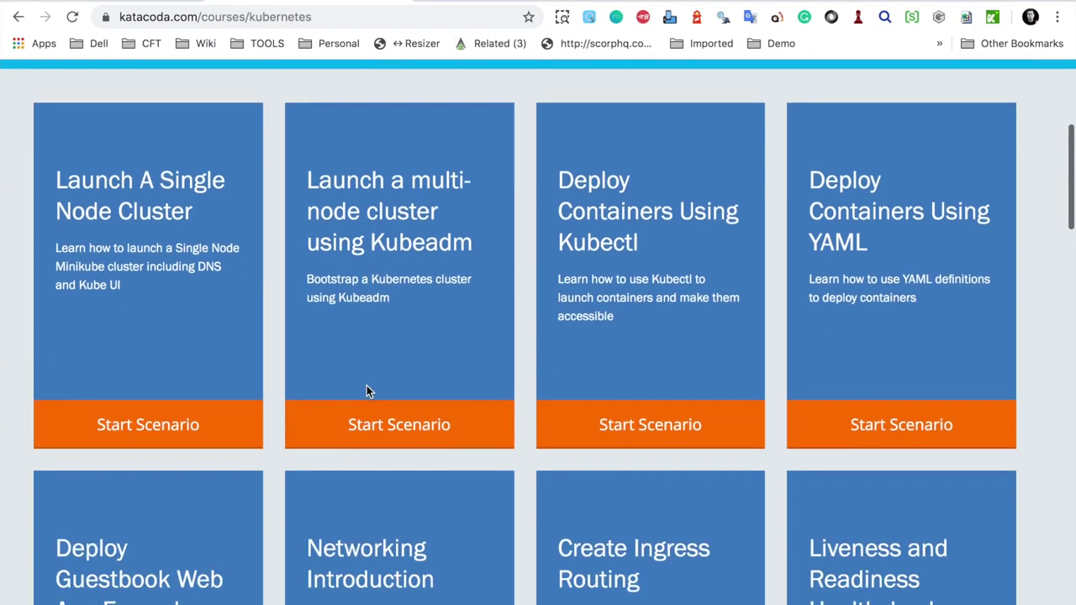
{"action": "scroll", "coordinate": [366, 386], "scroll_direction": "down", "scroll_amount": 3}
{"action": "scroll", "coordinate": [366, 385], "scroll_direction": "down", "scroll_amount": 2}
{"action": "scroll", "coordinate": [366, 387], "scroll_direction": "down", "scroll_amount": 3}
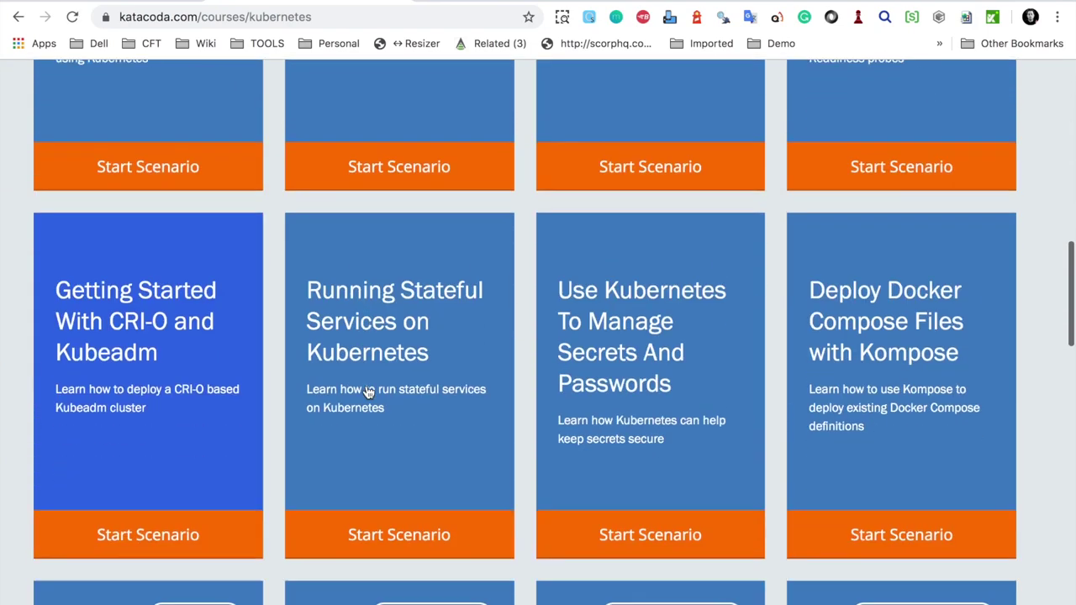
{"action": "scroll", "coordinate": [367, 386], "scroll_direction": "up", "scroll_amount": 2}
{"action": "scroll", "coordinate": [366, 387], "scroll_direction": "up", "scroll_amount": 7}
{"action": "scroll", "coordinate": [367, 387], "scroll_direction": "up", "scroll_amount": 2}
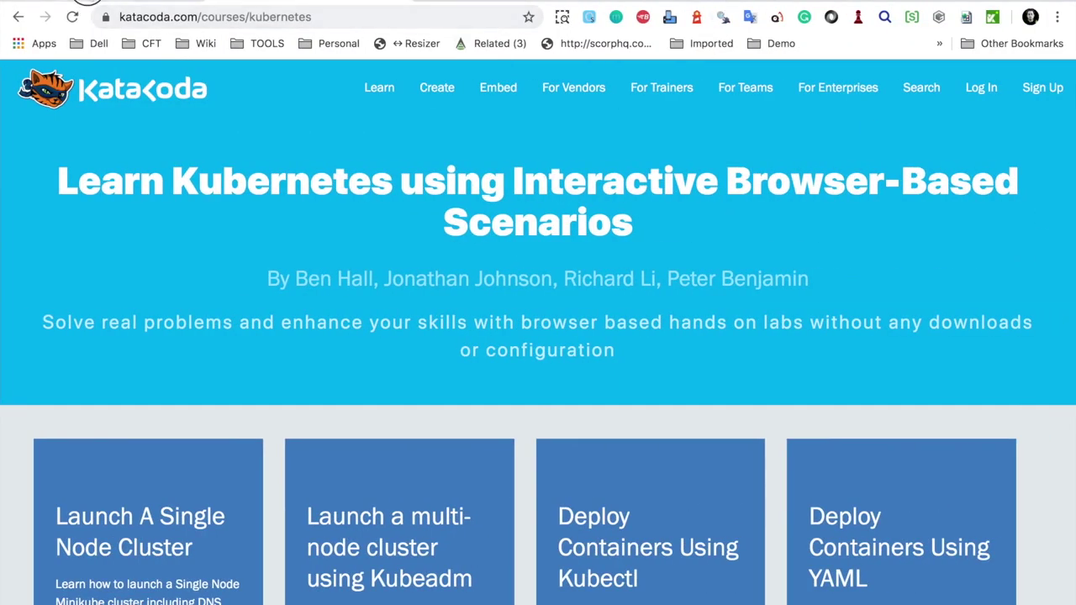
{"action": "key", "text": "alt+Left"}
- Replace the query with the 'play with k8s' suggestion to search for it
{"action": "triple_click", "coordinate": [294, 96]}
{"action": "type", "text": "p"}
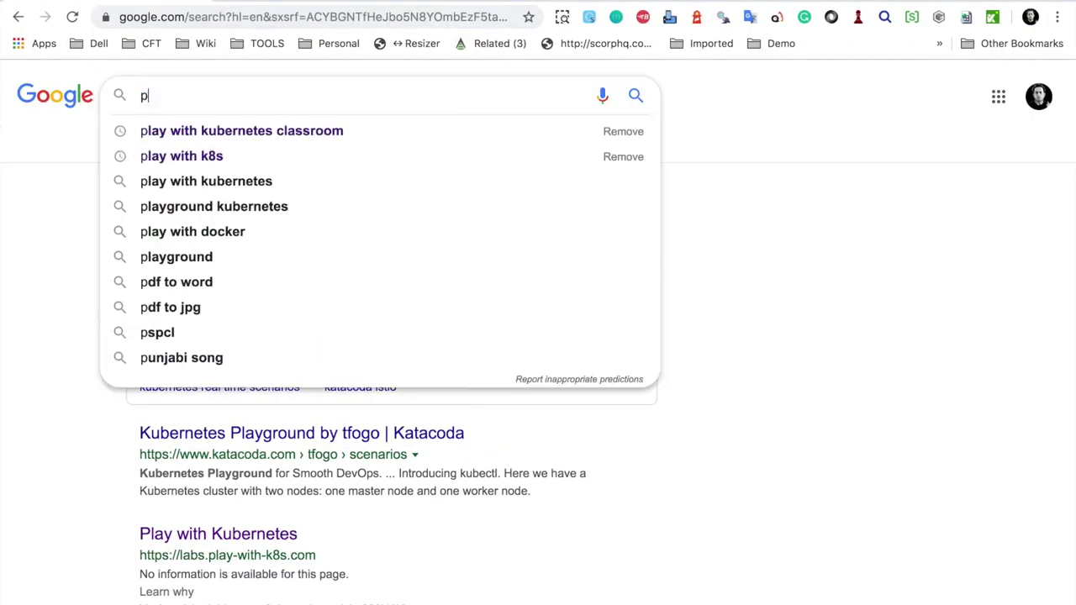
{"action": "type", "text": "lay"}
{"action": "left_click", "coordinate": [143, 156]}
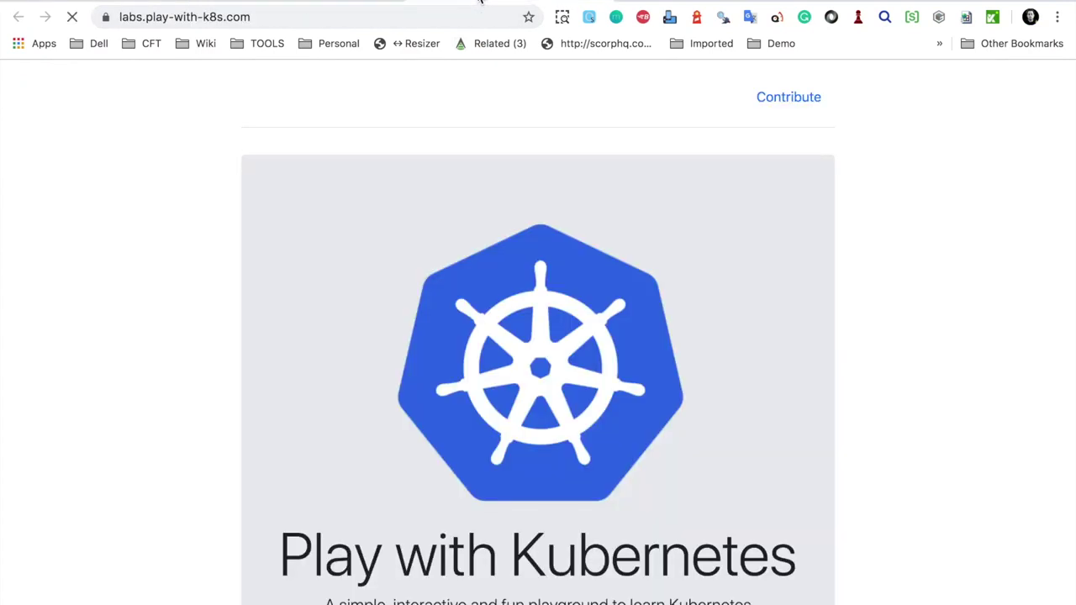
- Start a Play with Kubernetes session and add a node1 instance
{"action": "scroll", "coordinate": [198, 436], "scroll_direction": "down", "scroll_amount": 5}
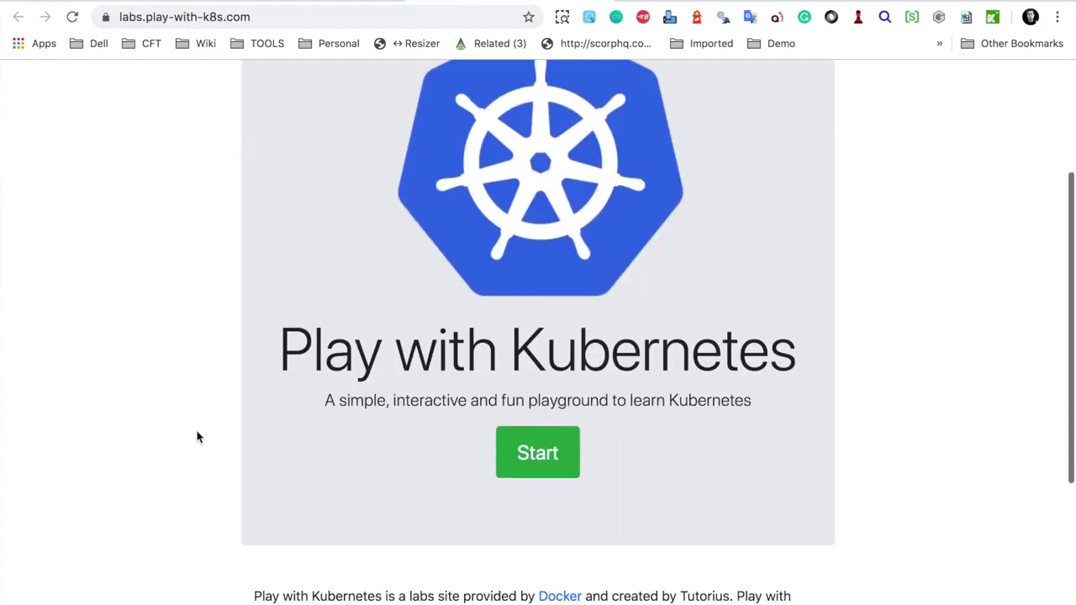
{"action": "scroll", "coordinate": [198, 437], "scroll_direction": "down", "scroll_amount": 3}
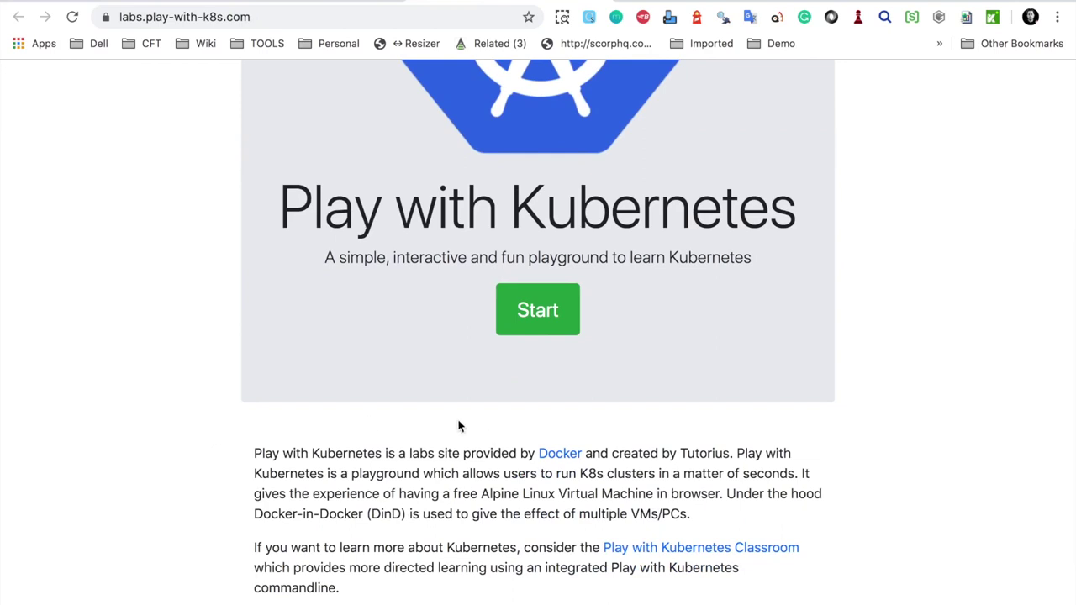
{"action": "scroll", "coordinate": [356, 329], "scroll_direction": "up", "scroll_amount": 8}
{"action": "scroll", "coordinate": [355, 332], "scroll_direction": "down", "scroll_amount": 3}
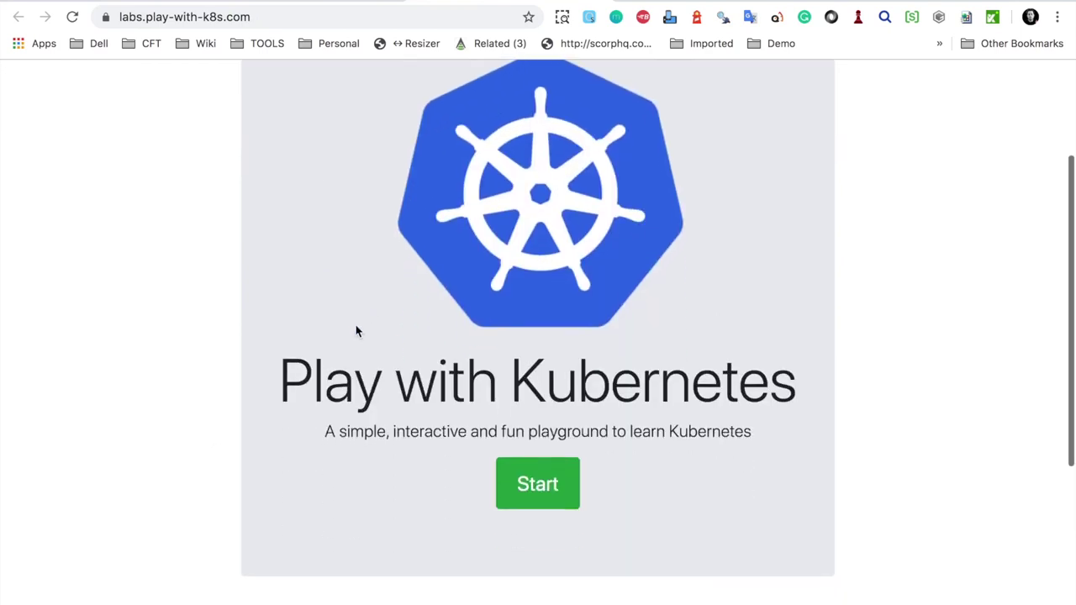
{"action": "scroll", "coordinate": [355, 332], "scroll_direction": "down", "scroll_amount": 3}
{"action": "scroll", "coordinate": [355, 331], "scroll_direction": "down", "scroll_amount": 2}
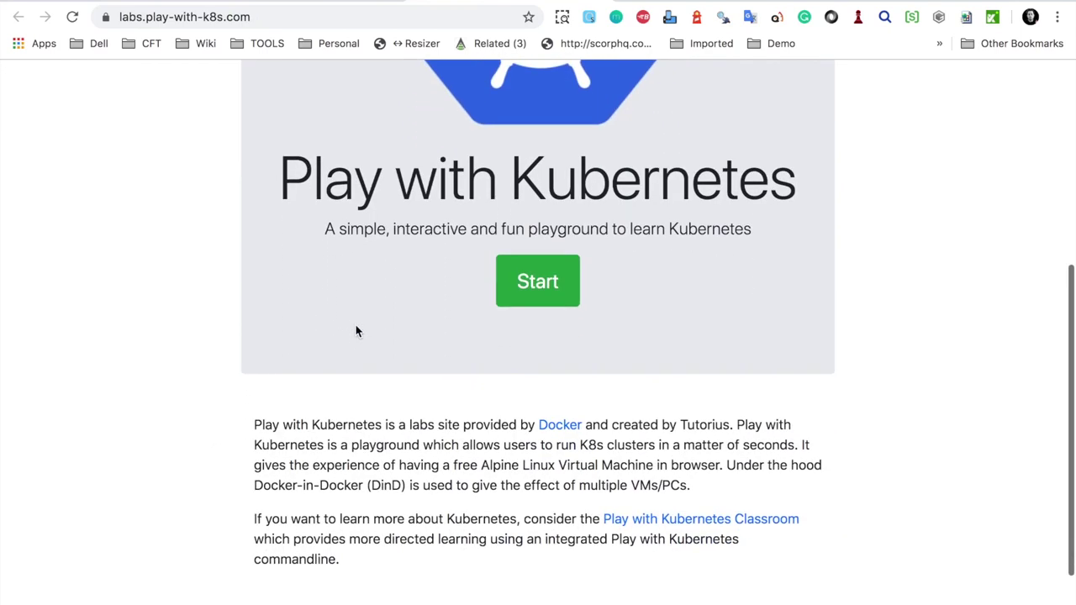
{"action": "left_click", "coordinate": [538, 291]}
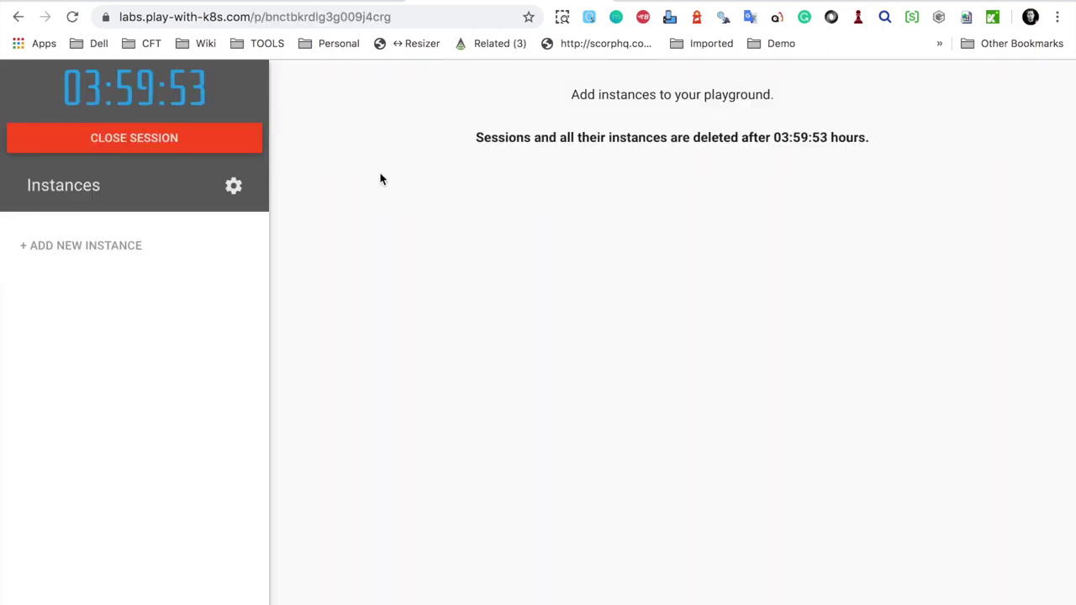
{"action": "left_click", "coordinate": [34, 247]}
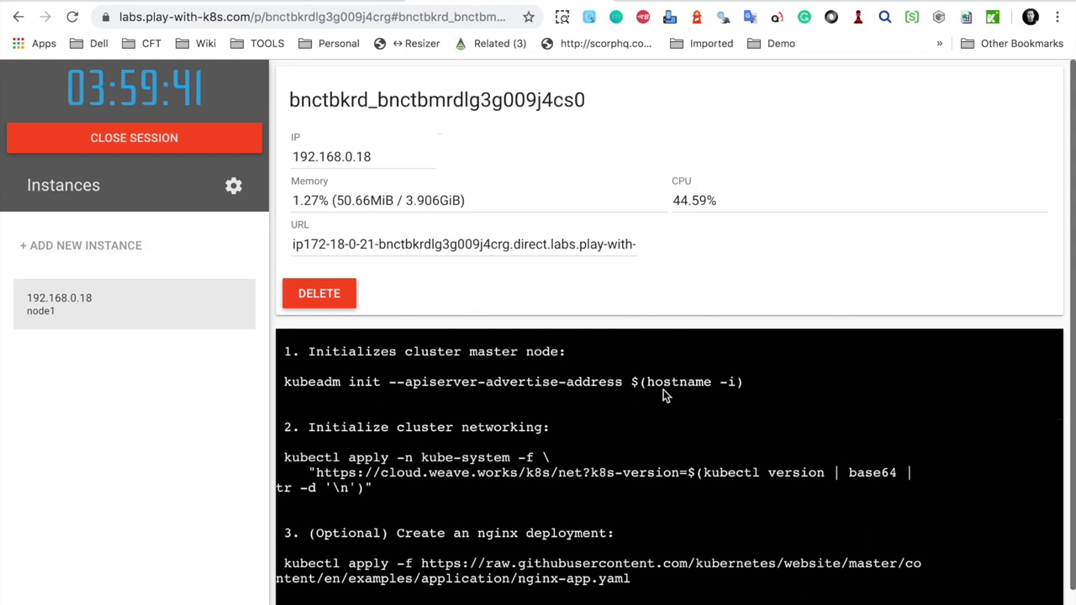
- Run 'kubeadm init --apiserver-advertise-address $(hostname -i)' in node1's terminal
{"action": "left_click_drag", "start_coordinate": [747, 392], "coordinate": [281, 391]}
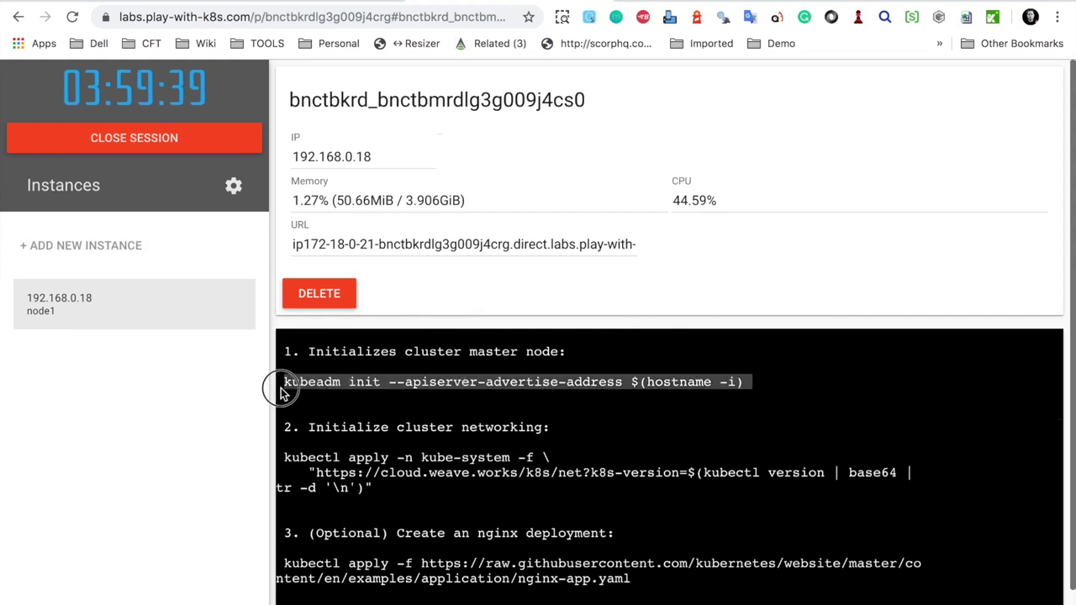
{"action": "left_click", "coordinate": [421, 489]}
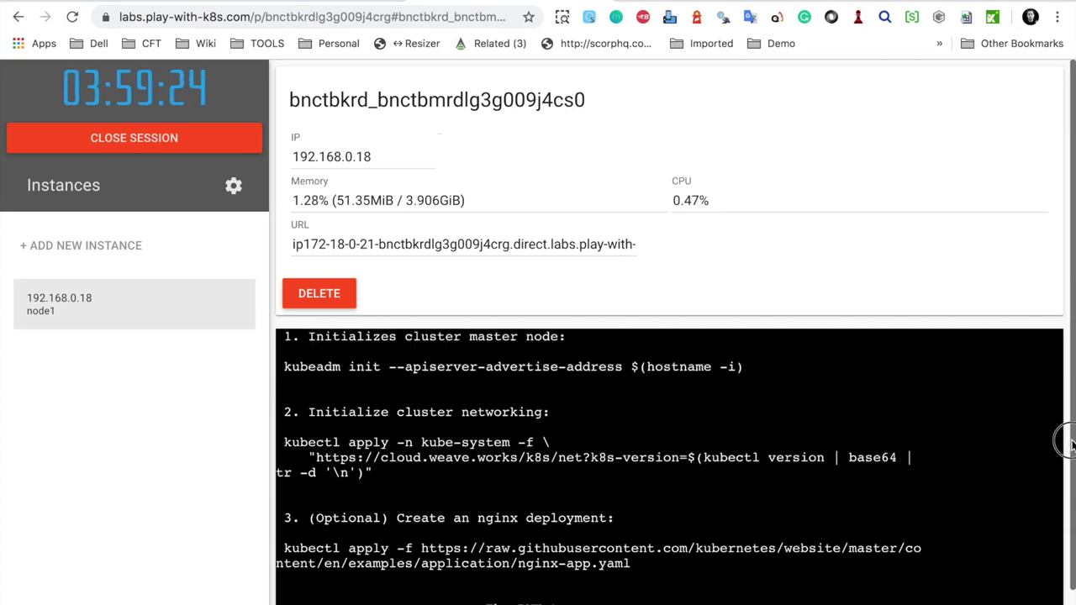
{"action": "scroll", "coordinate": [1057, 533], "scroll_direction": "down", "scroll_amount": 1}
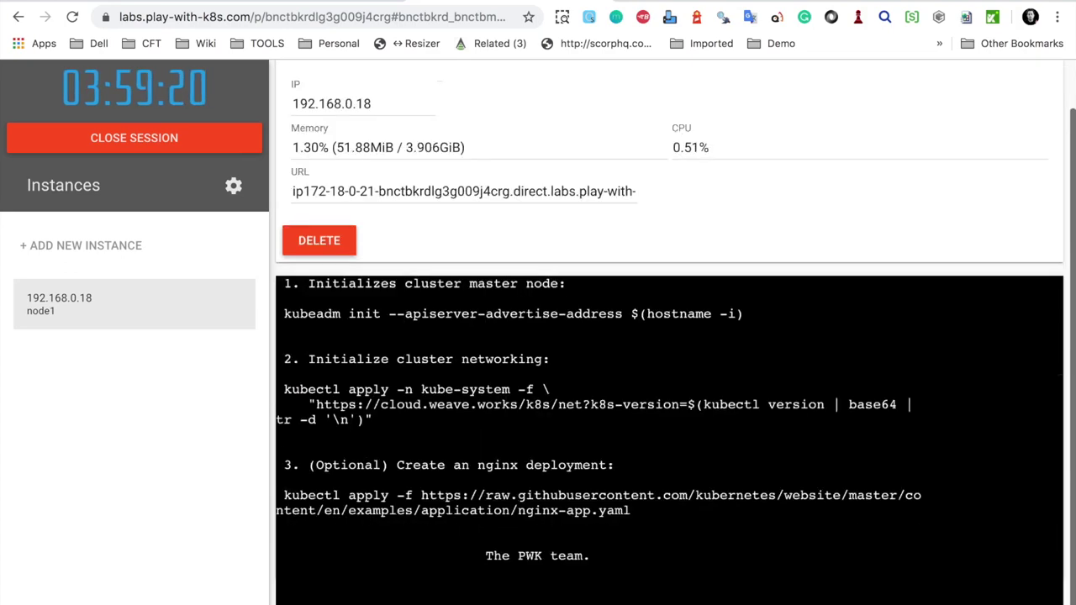
{"action": "type", "text": "kubeadm init --apiserver-advertise-address $(hostname -i)kubeadm init --apiserver-advertise-address $(hostname -i"}
{"action": "key", "text": "Return"}
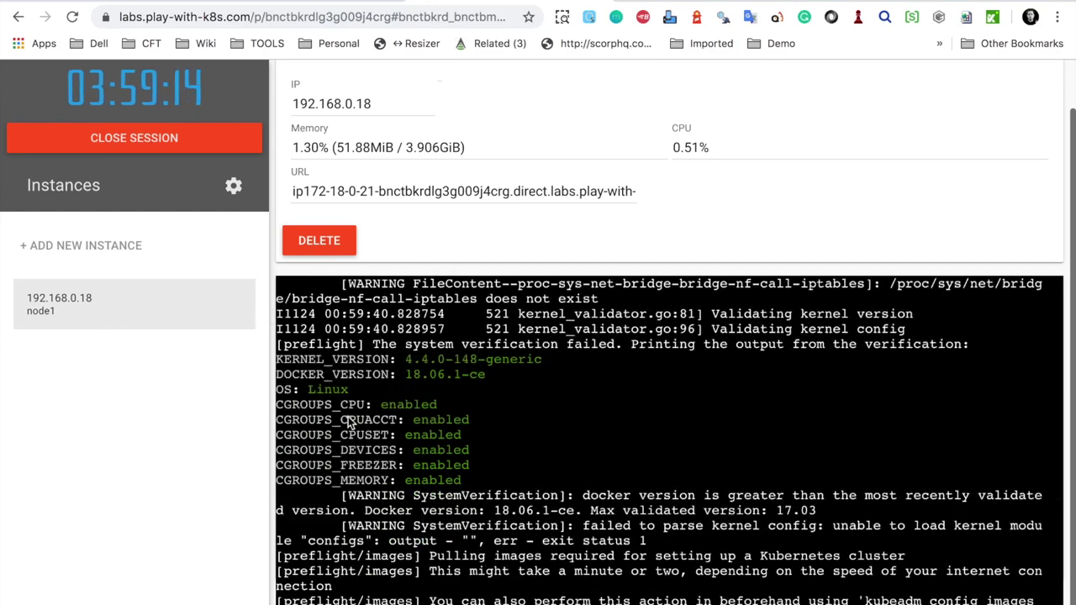
{"action": "key", "text": "ctrl+Left"}
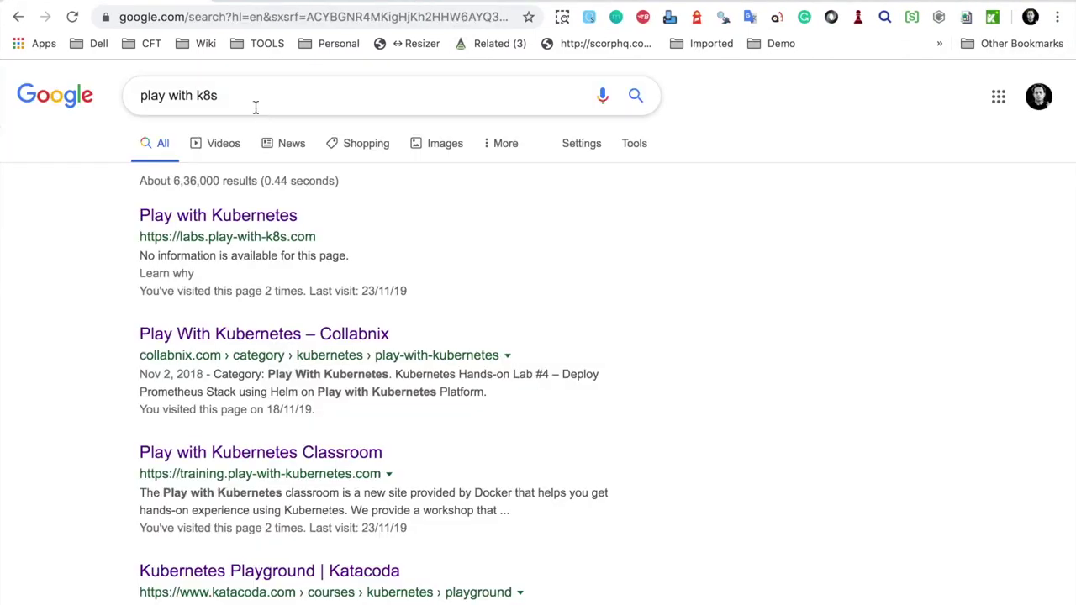
{"action": "left_click_drag", "start_coordinate": [244, 95], "coordinate": [202, 95]}
- Search for the 'play with kubernetes classroom' suggestion and open the Classroom site
{"action": "type", "text": "kub"}
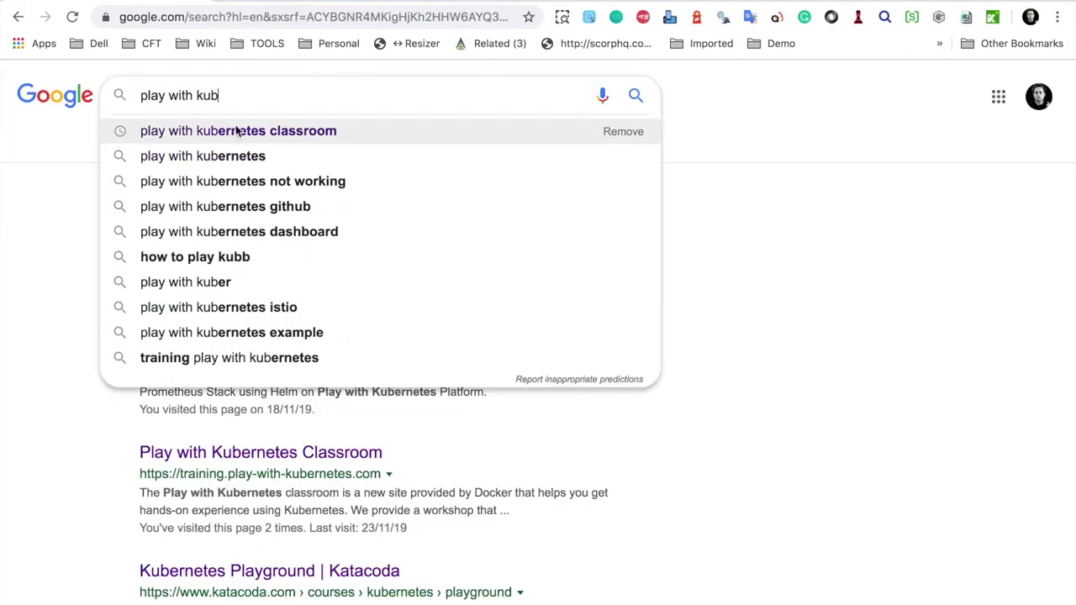
{"action": "left_click", "coordinate": [239, 132]}
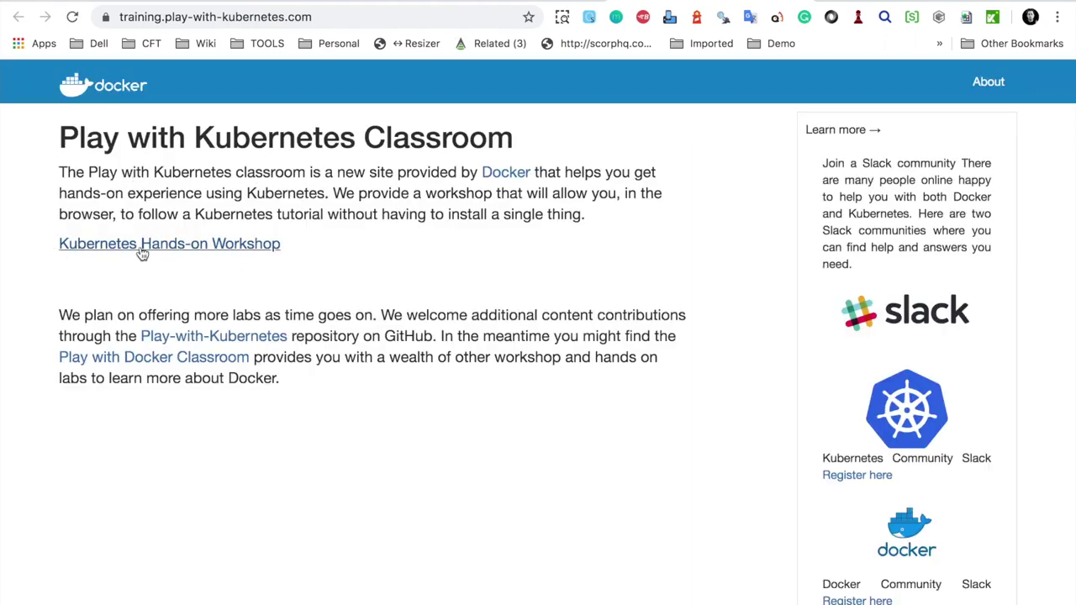
- Open the Kubernetes Hands-on Workshop and scroll its article down to 'Running the application'
{"action": "left_click", "coordinate": [205, 244]}
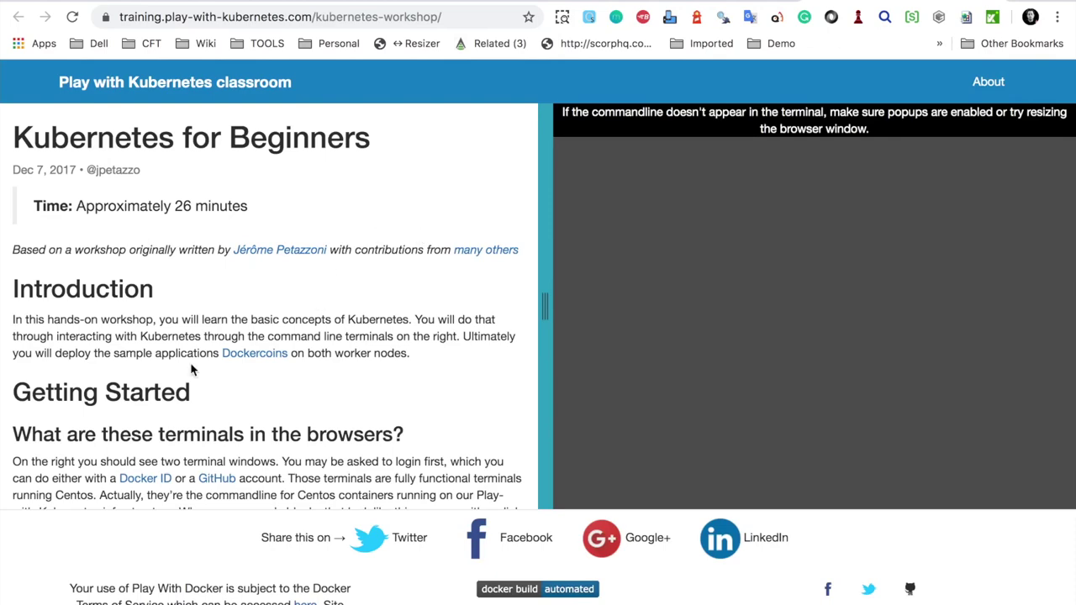
{"action": "scroll", "coordinate": [190, 370], "scroll_direction": "down", "scroll_amount": 2}
{"action": "scroll", "coordinate": [190, 370], "scroll_direction": "down", "scroll_amount": 2}
{"action": "scroll", "coordinate": [190, 370], "scroll_direction": "down", "scroll_amount": 2}
{"action": "scroll", "coordinate": [190, 370], "scroll_direction": "down", "scroll_amount": 4}
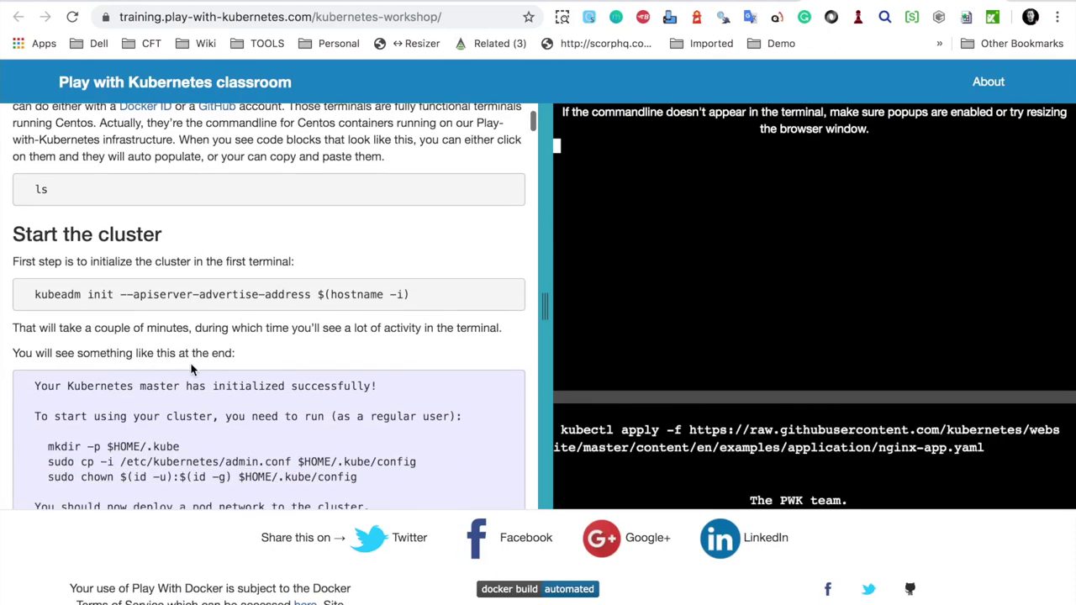
{"action": "scroll", "coordinate": [190, 362], "scroll_direction": "up", "scroll_amount": 1}
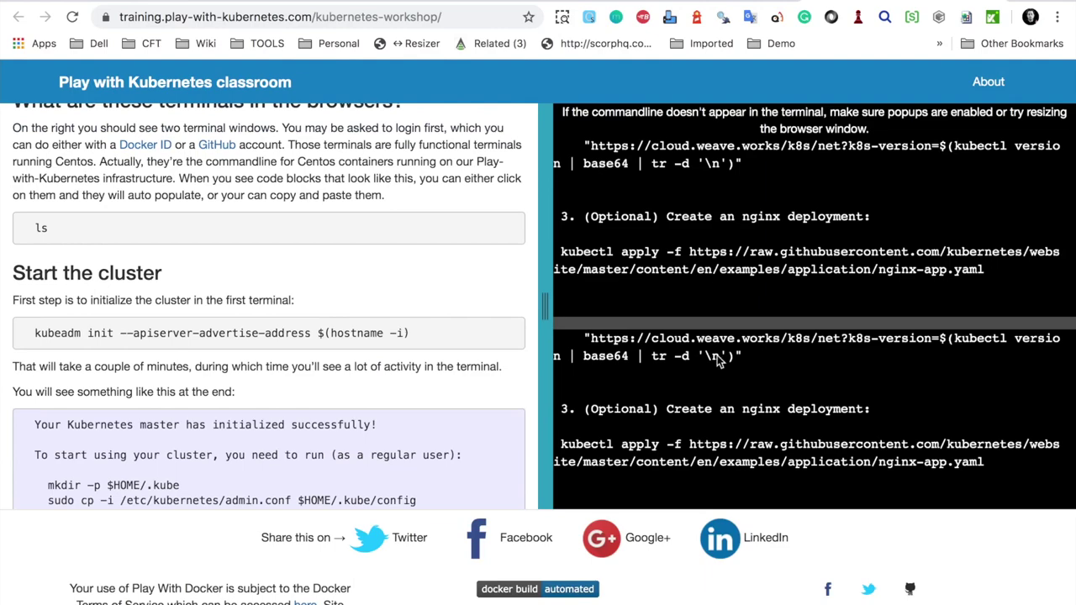
{"action": "scroll", "coordinate": [393, 328], "scroll_direction": "down", "scroll_amount": 5}
{"action": "scroll", "coordinate": [391, 327], "scroll_direction": "down", "scroll_amount": 4}
{"action": "scroll", "coordinate": [391, 326], "scroll_direction": "down", "scroll_amount": 4}
{"action": "scroll", "coordinate": [391, 326], "scroll_direction": "down", "scroll_amount": 6}
{"action": "scroll", "coordinate": [391, 326], "scroll_direction": "down", "scroll_amount": 5}
{"action": "scroll", "coordinate": [391, 327], "scroll_direction": "down", "scroll_amount": 3}
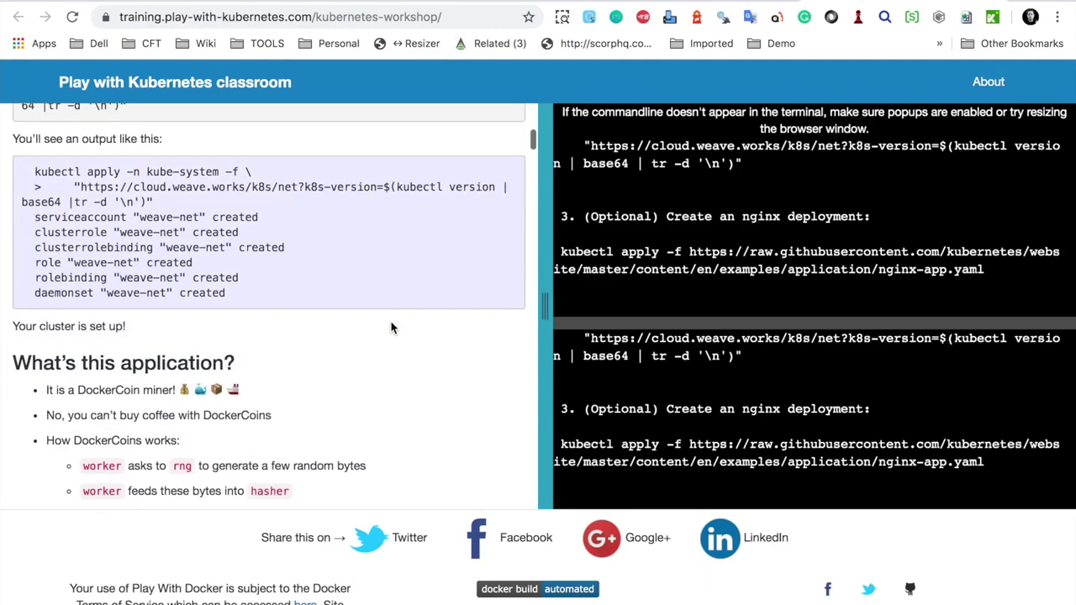
{"action": "scroll", "coordinate": [391, 328], "scroll_direction": "down", "scroll_amount": 3}
{"action": "scroll", "coordinate": [362, 370], "scroll_direction": "down", "scroll_amount": 8}
{"action": "scroll", "coordinate": [316, 413], "scroll_direction": "down", "scroll_amount": 1}
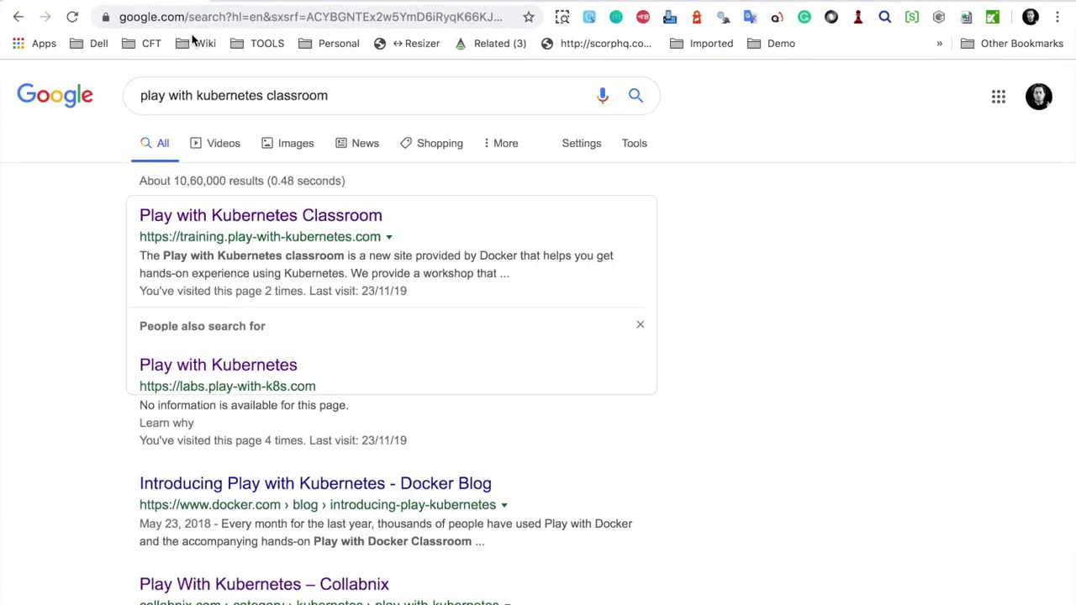
- Back in the Google results, focus the search box for a new query
{"action": "left_click", "coordinate": [331, 93]}
- Replace the query by typing 'mini' and choosing the 'minikube' suggestion
{"action": "triple_click", "coordinate": [331, 93]}
{"action": "type", "text": "mini"}
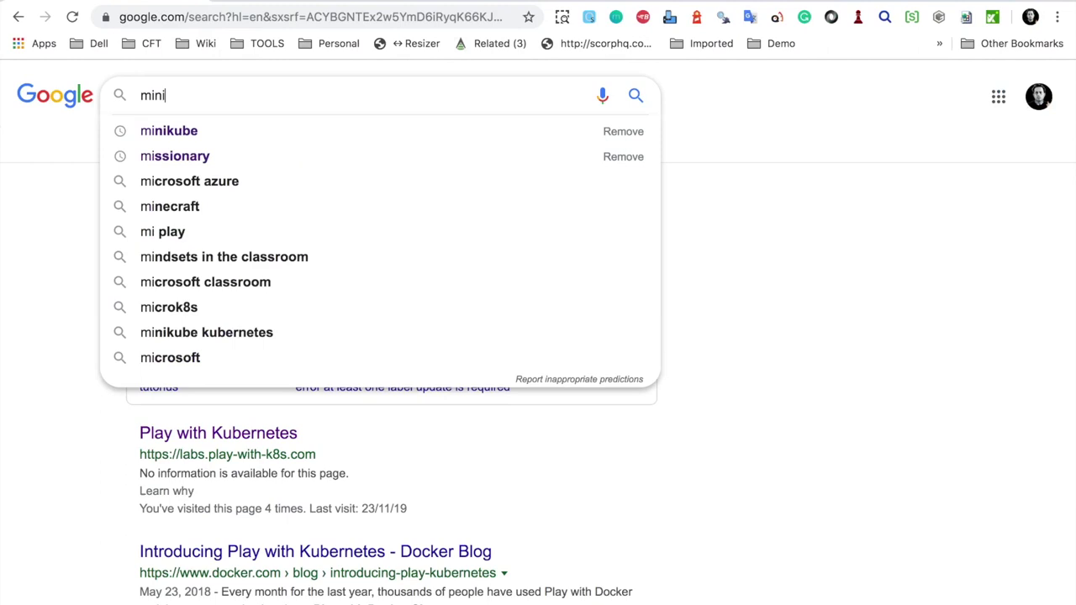
{"action": "left_click", "coordinate": [151, 130]}
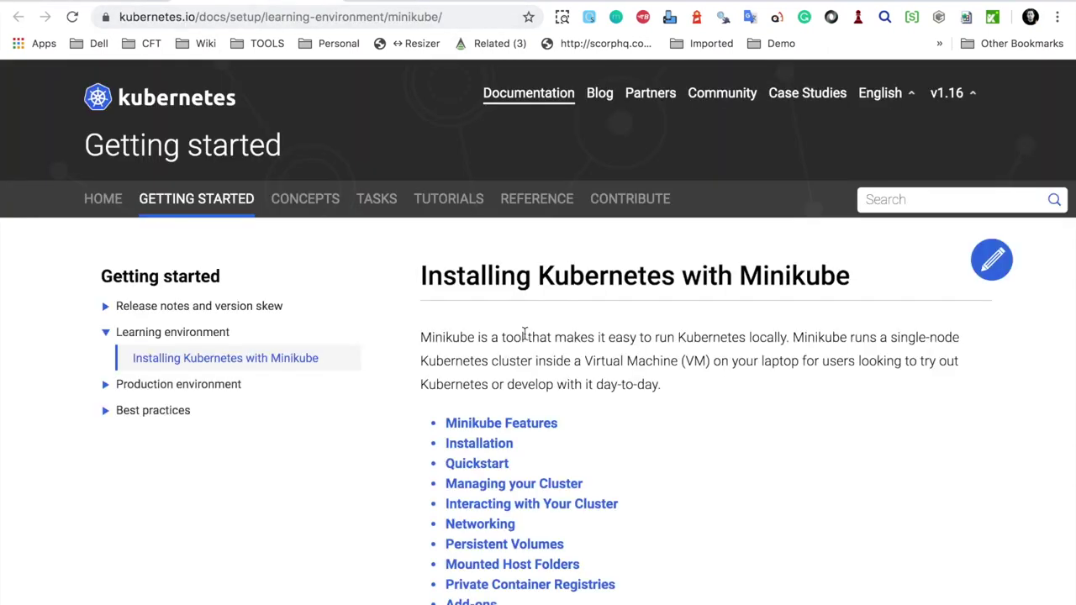
- Box the Minikube page's introductory paragraph, then return to the minikube search results
{"action": "mouse_move", "coordinate": [402, 316]}
{"action": "left_mouse_down"}
{"action": "mouse_move", "coordinate": [800, 402]}
{"action": "mouse_move", "coordinate": [994, 421]}
{"action": "mouse_move", "coordinate": [967, 412]}
{"action": "mouse_move", "coordinate": [978, 413]}
{"action": "left_mouse_up"}
{"action": "key", "text": "alt+Left"}
- Search Google for 'kubeadm' and open the kubeadm single control-plane cluster guide
{"action": "double_click", "coordinate": [193, 95]}
{"action": "type", "text": "kube"}
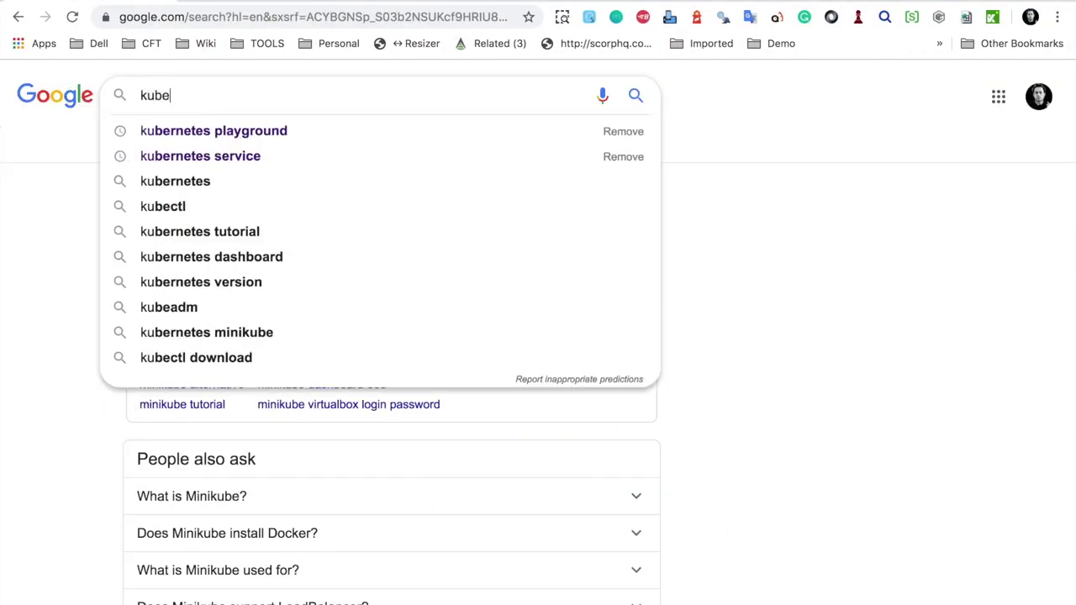
{"action": "type", "text": "adm"}
{"action": "key", "text": "Return"}
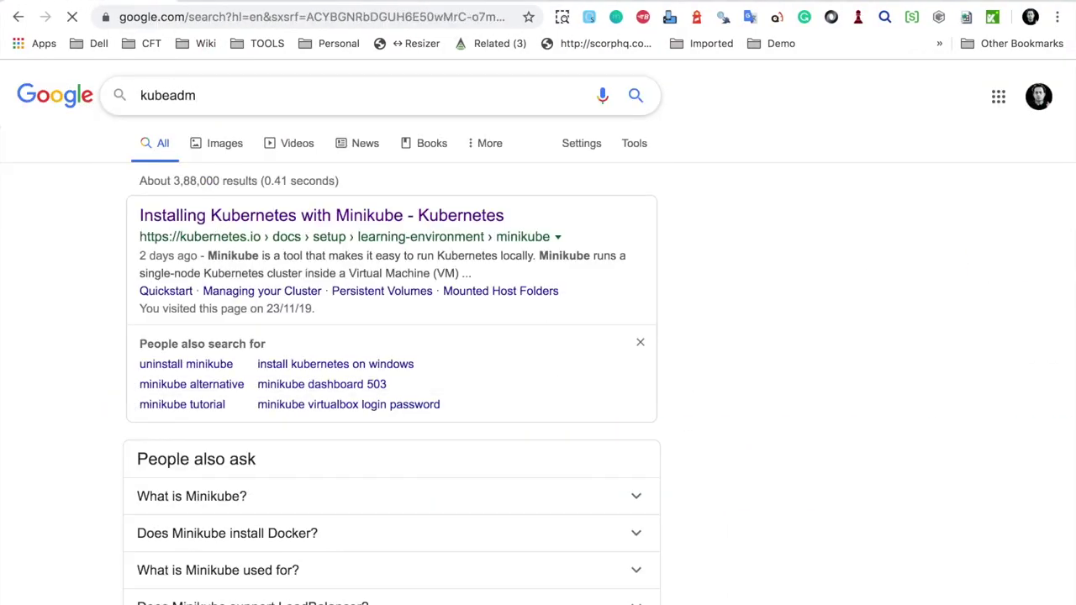
{"action": "left_click", "coordinate": [239, 217]}
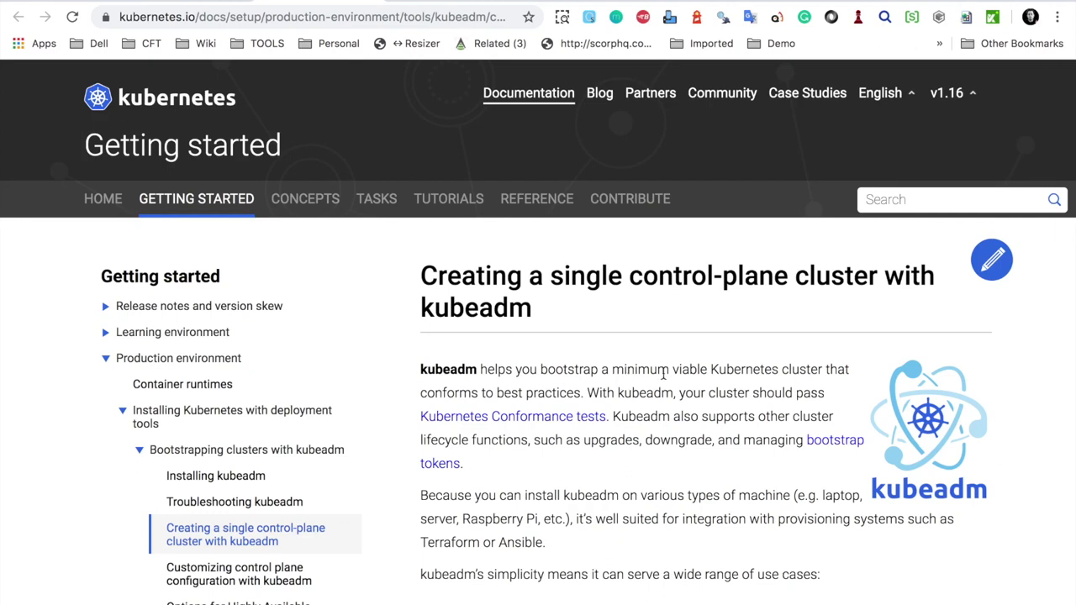
{"action": "left_click", "coordinate": [844, 368]}
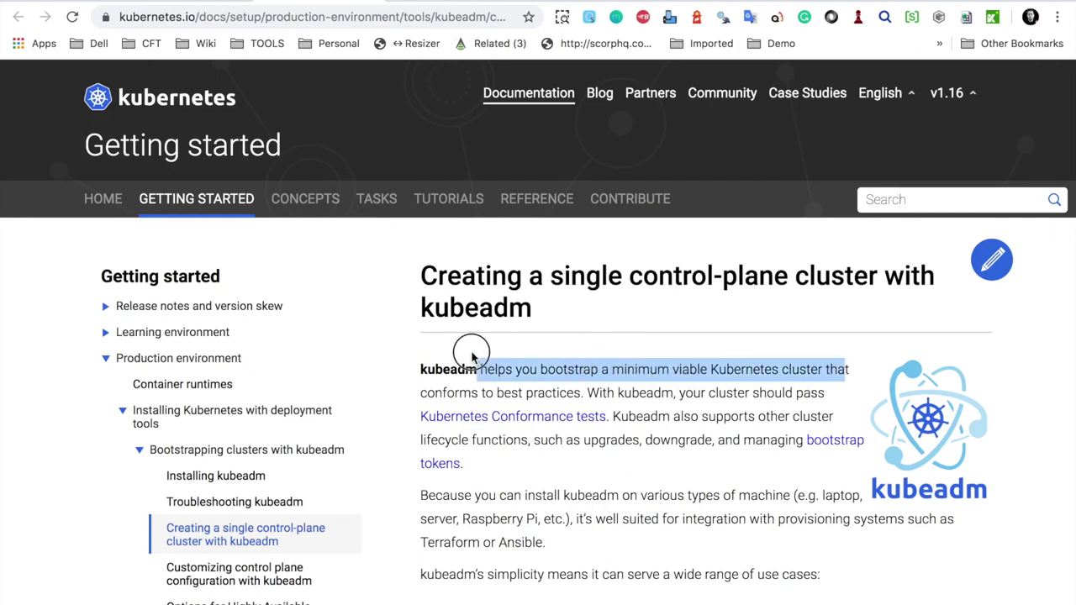
{"action": "mouse_move", "coordinate": [844, 368]}
{"action": "left_mouse_down"}
{"action": "mouse_move", "coordinate": [479, 370]}
{"action": "mouse_move", "coordinate": [597, 397]}
{"action": "left_mouse_up"}
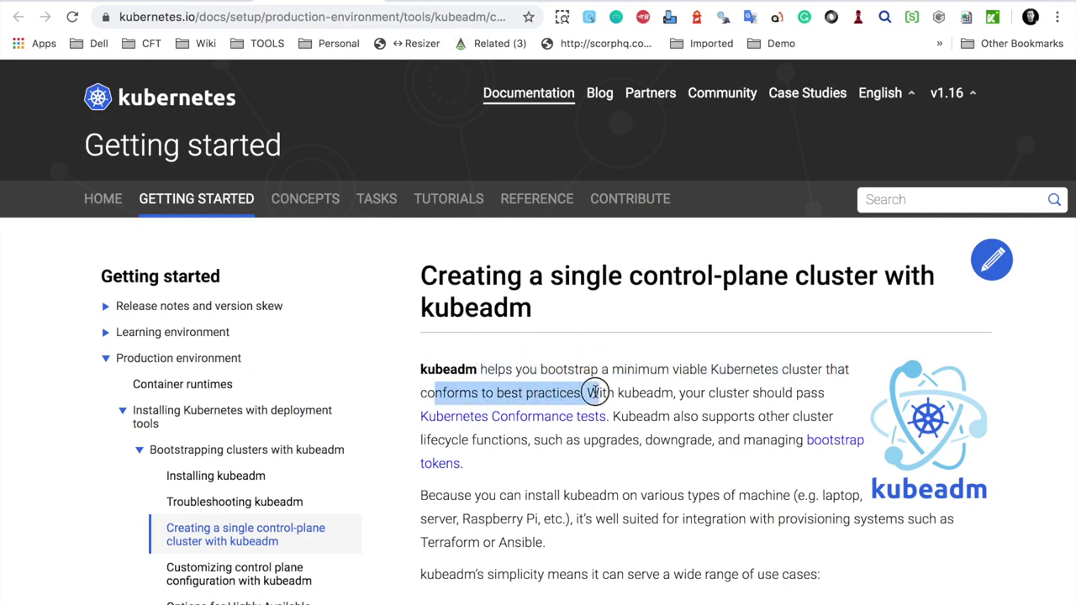
{"action": "scroll", "coordinate": [563, 471], "scroll_direction": "down", "scroll_amount": 1}
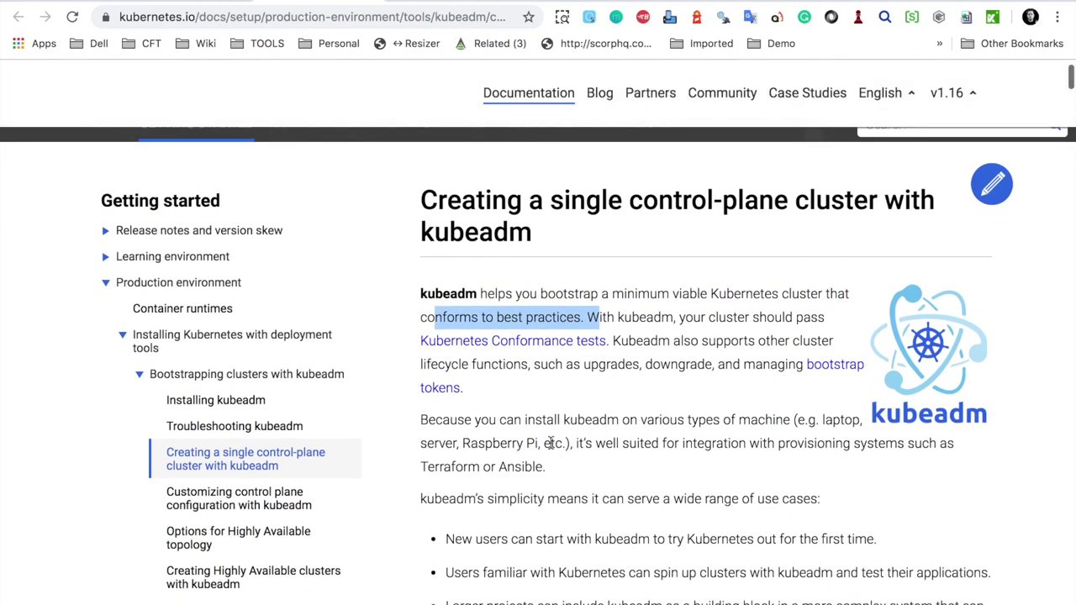
{"action": "left_click", "coordinate": [550, 431]}
{"action": "left_click_drag", "start_coordinate": [423, 420], "coordinate": [789, 438]}
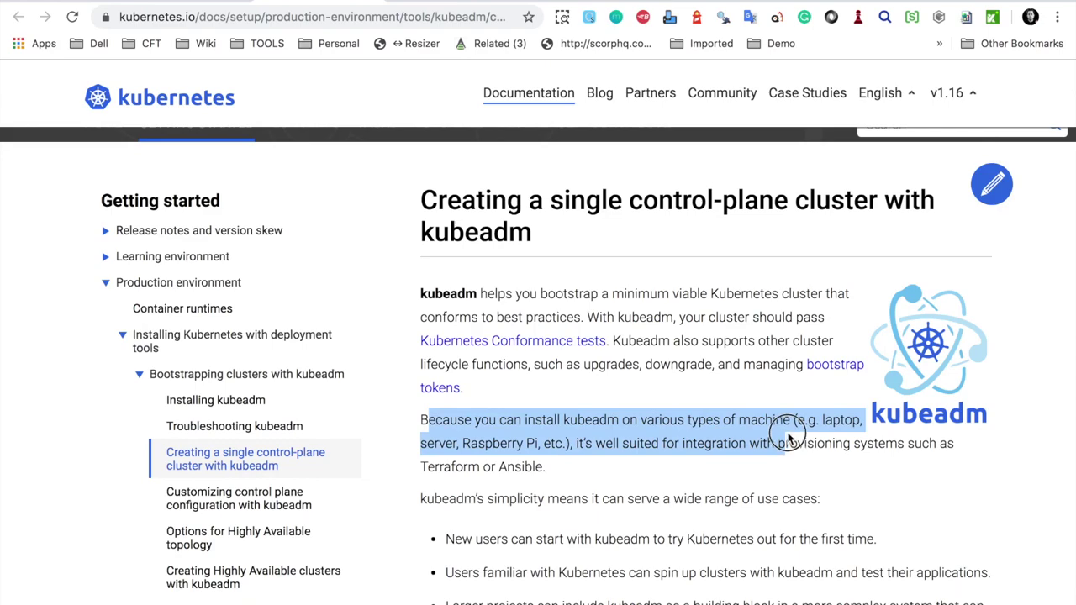
{"action": "left_click_drag", "start_coordinate": [788, 437], "coordinate": [791, 423]}
{"action": "scroll", "coordinate": [613, 384], "scroll_direction": "down", "scroll_amount": 2}
{"action": "scroll", "coordinate": [612, 389], "scroll_direction": "up", "scroll_amount": 3}
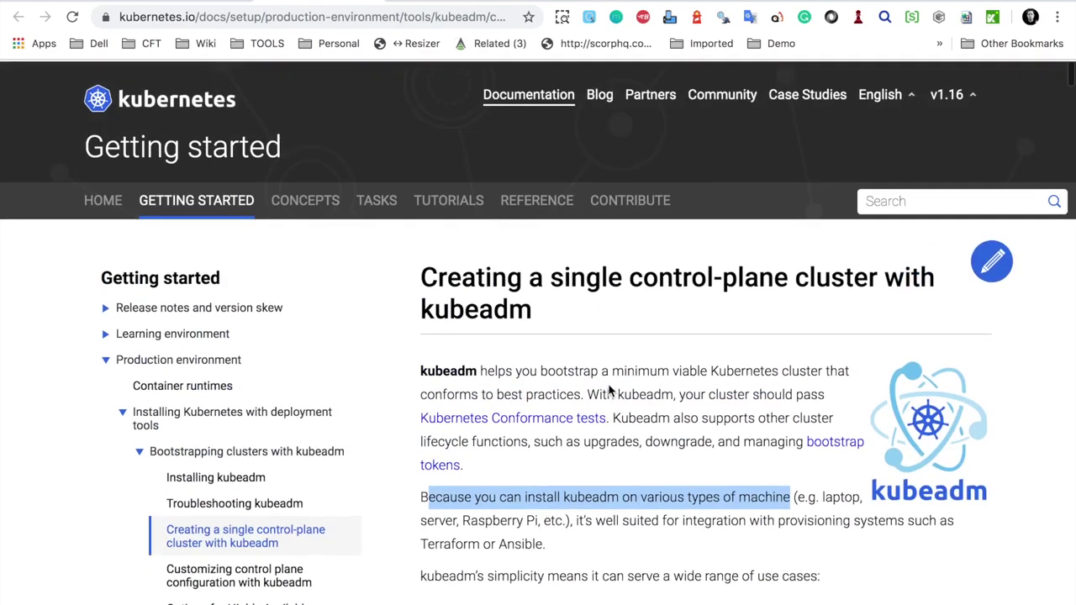